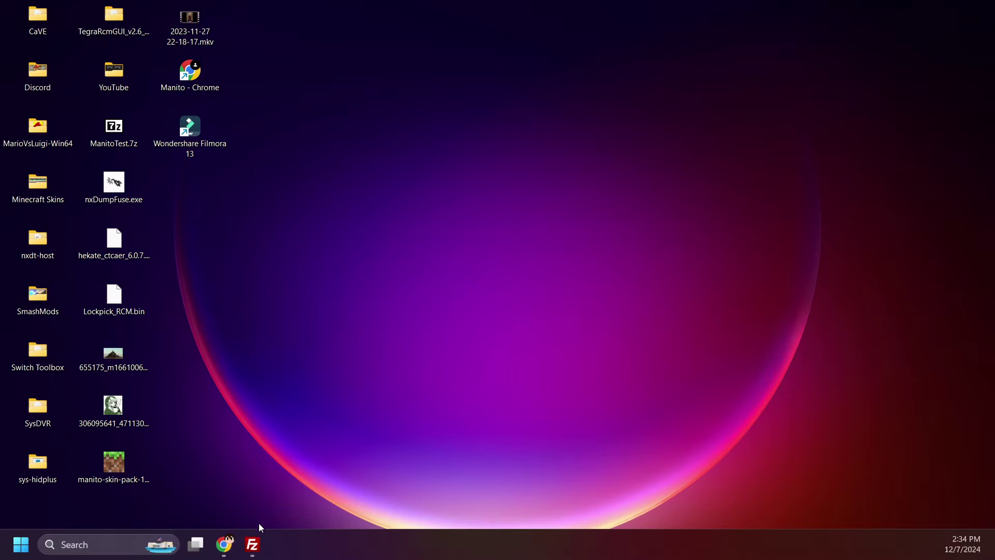
- Bring up FileZilla and look over the folders in the root of the remote site
left_click(253, 544)
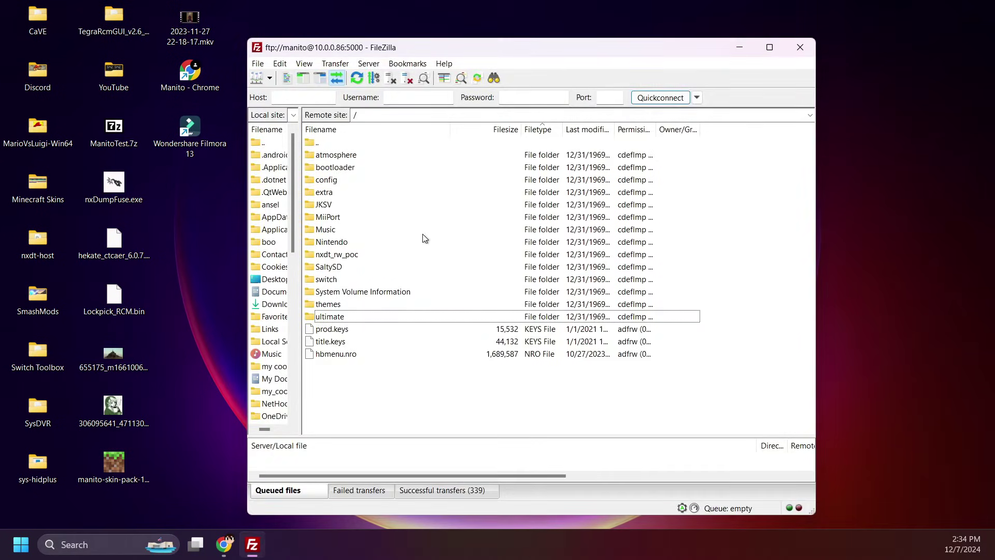
left_click_drag(384, 418, 302, 142)
left_click(405, 376)
- Switch to Chrome, search Google for "Gogeta Smash Ultimate" and open the GameBanana Gogeta Moveset (Dragon Ball) result
key("alt+Tab")
left_click(428, 246)
type("Goget")
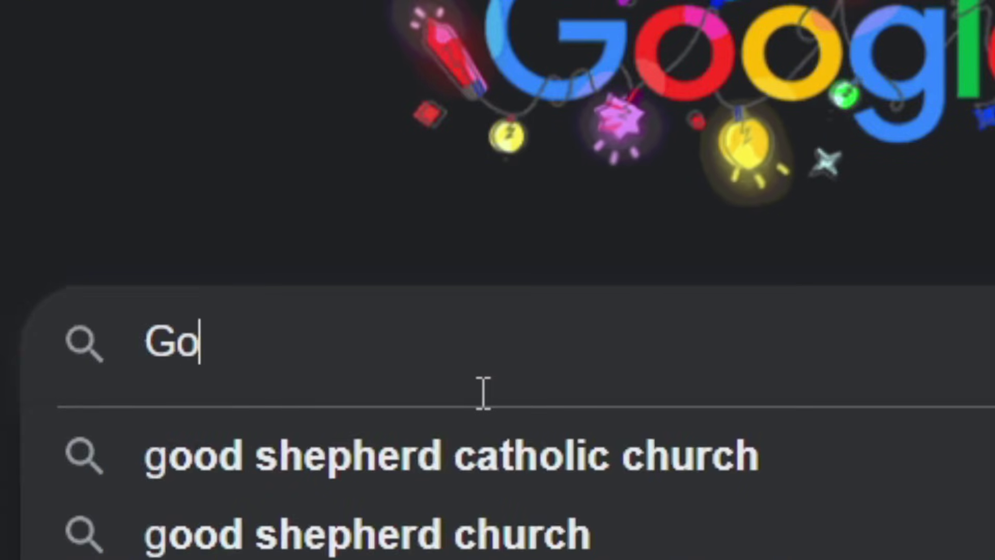
type("a Smash Ultimate")
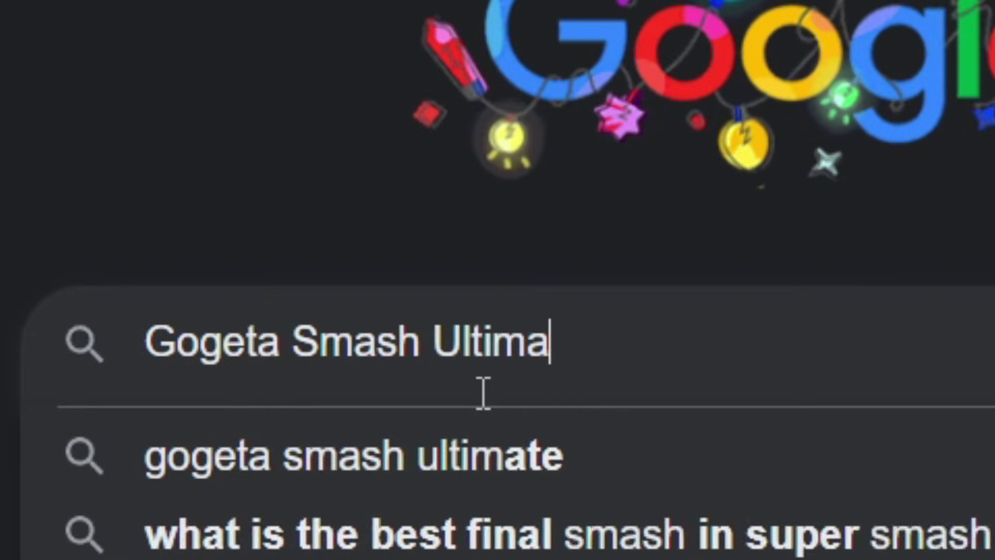
key("Return")
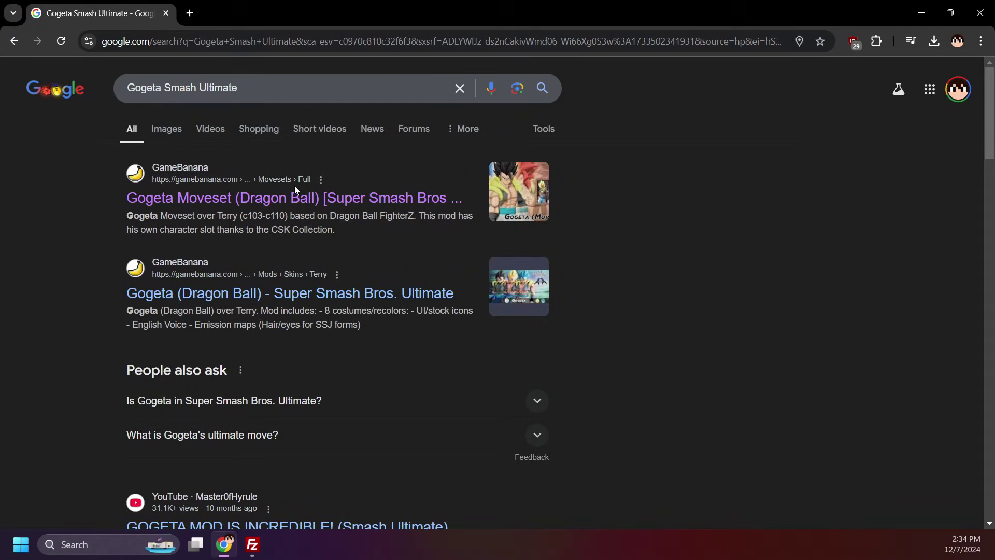
left_click(284, 200)
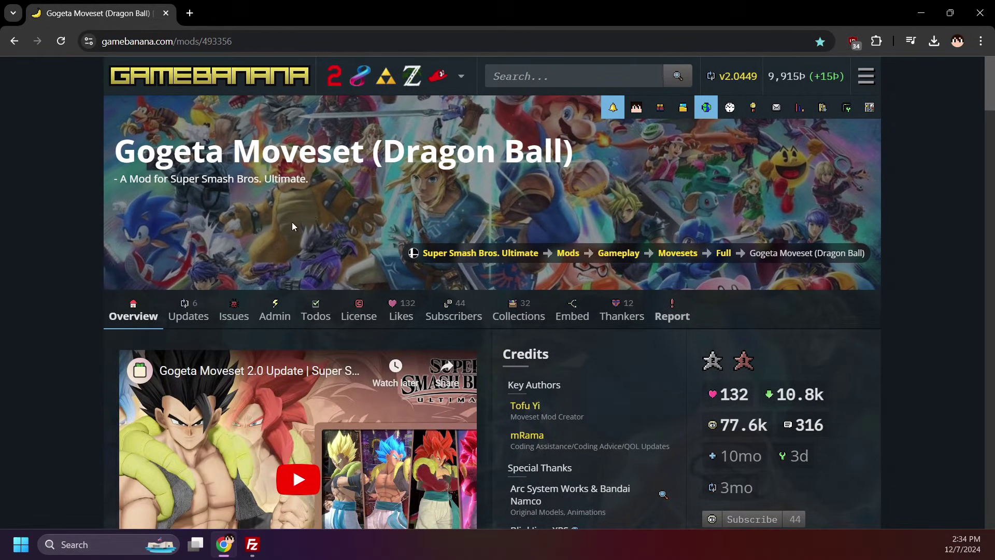
- Examine the Gogeta mod page: preview video, screenshots, updates, known bugs, move list and required plugins
scroll(498, 285, "down", 3)
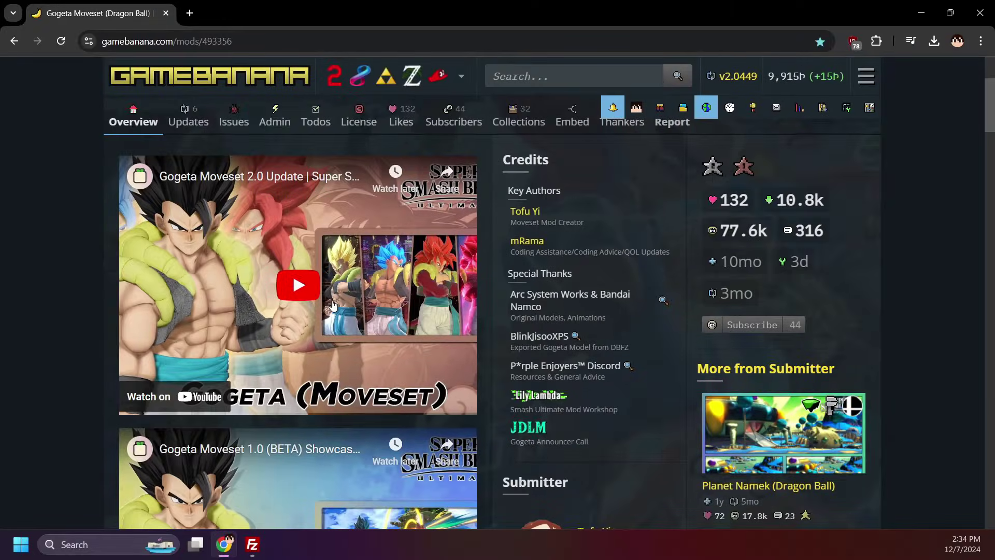
left_click(316, 305)
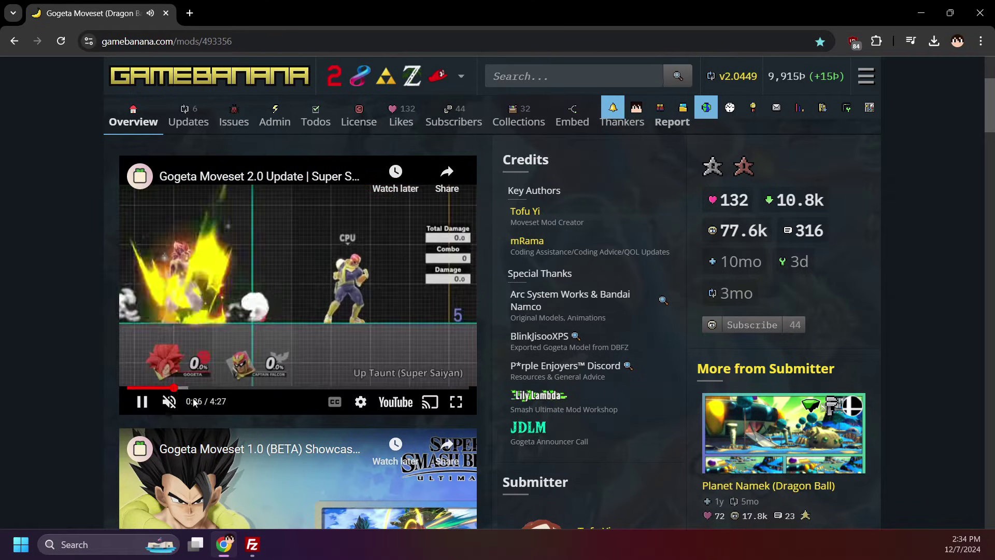
scroll(313, 279, "down", 10)
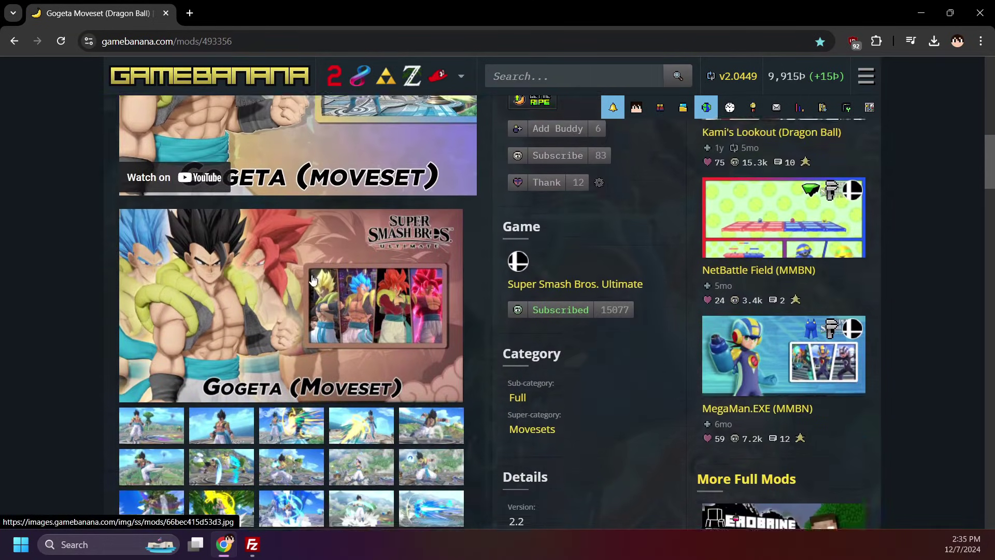
scroll(313, 280, "down", 2)
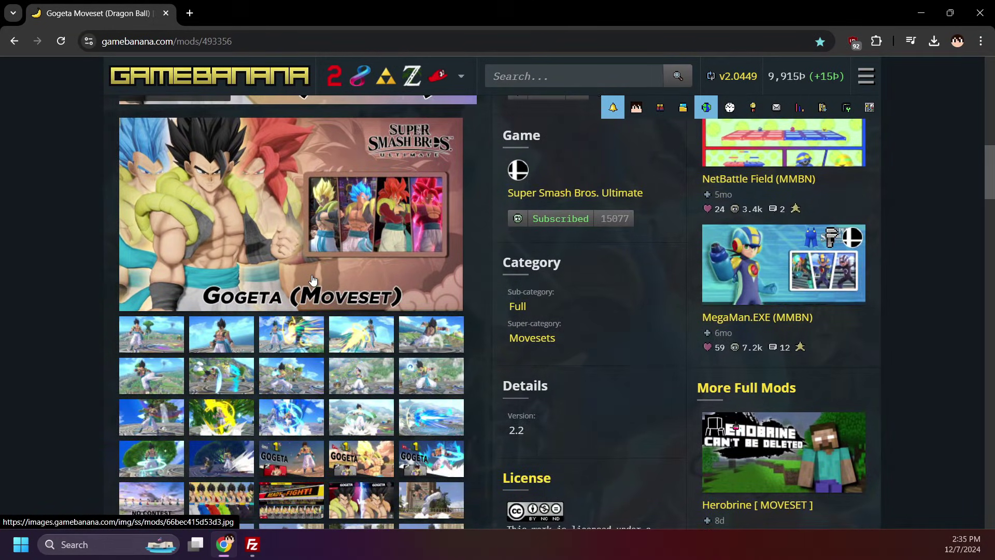
scroll(313, 279, "down", 1)
scroll(313, 280, "down", 4)
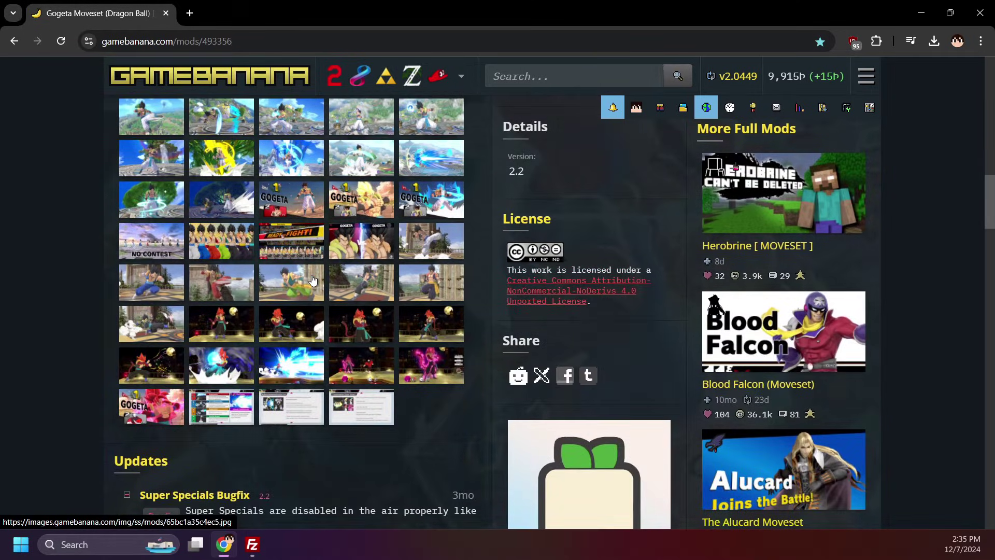
scroll(313, 280, "down", 6)
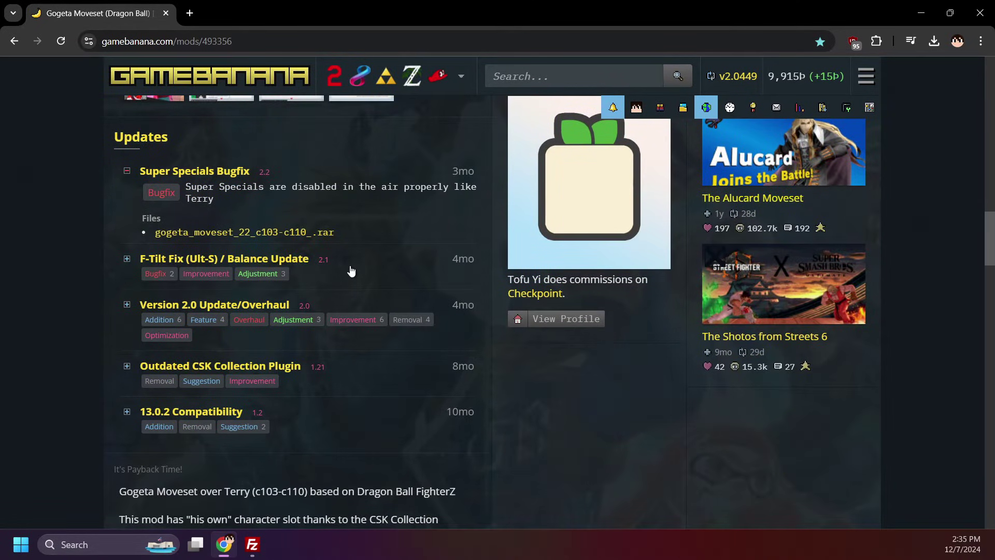
scroll(351, 270, "down", 5)
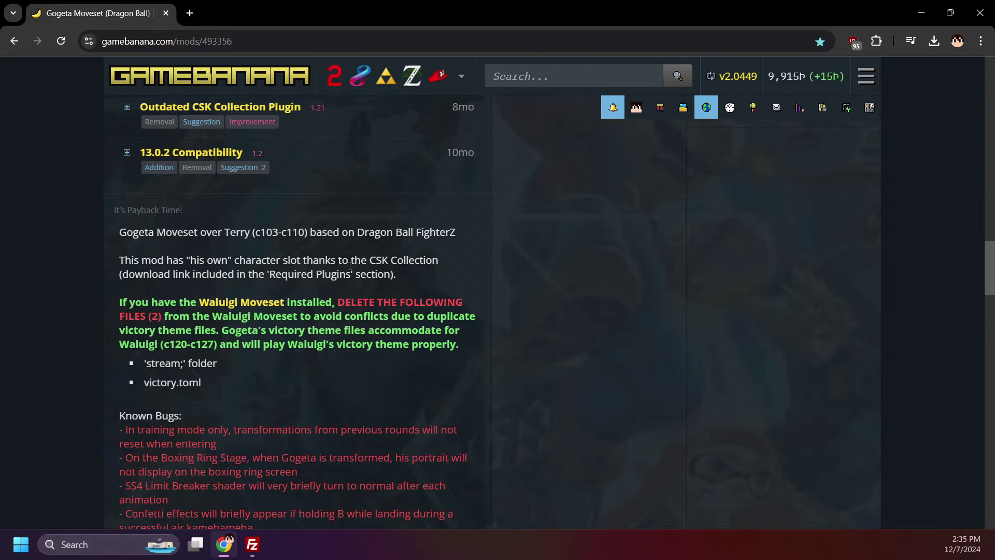
scroll(349, 265, "down", 3)
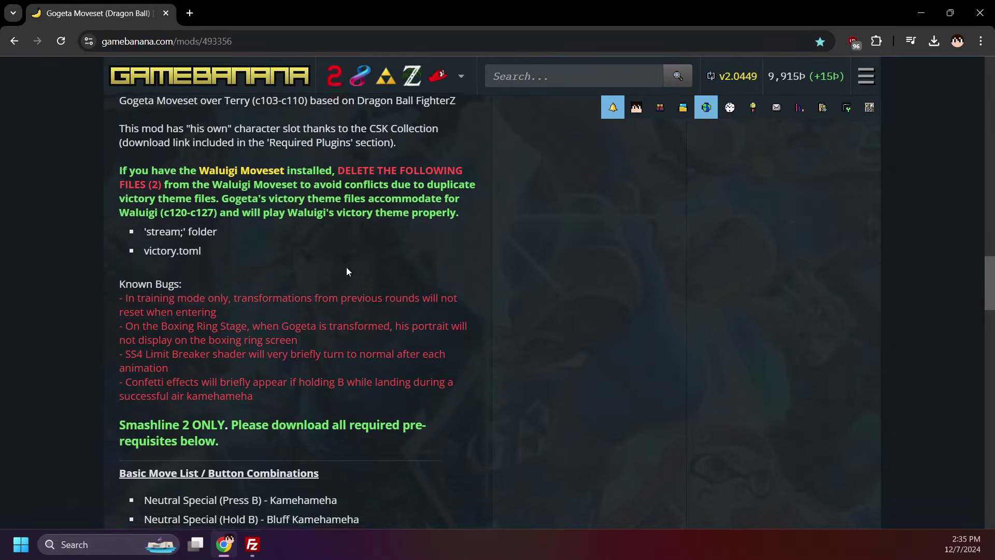
scroll(346, 272, "down", 7)
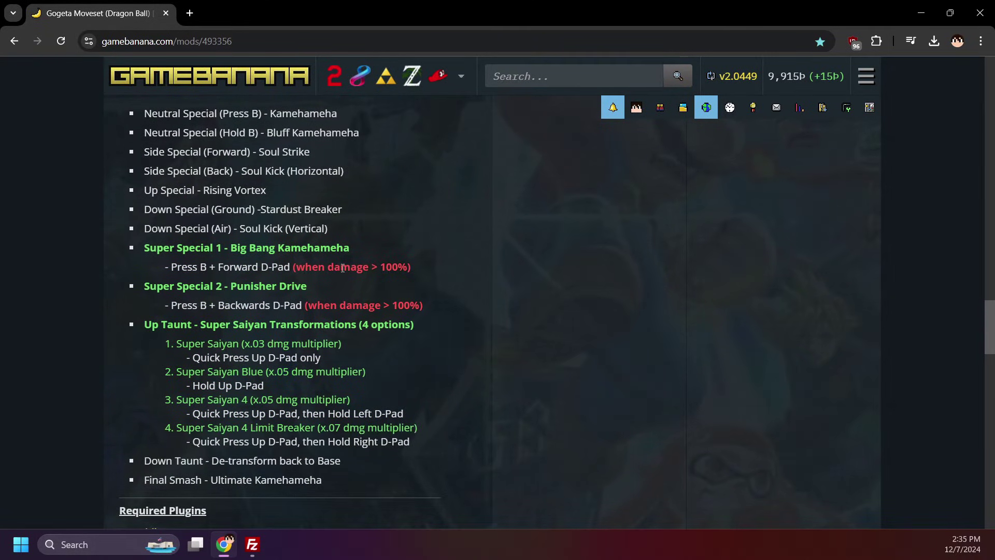
scroll(343, 263, "down", 6)
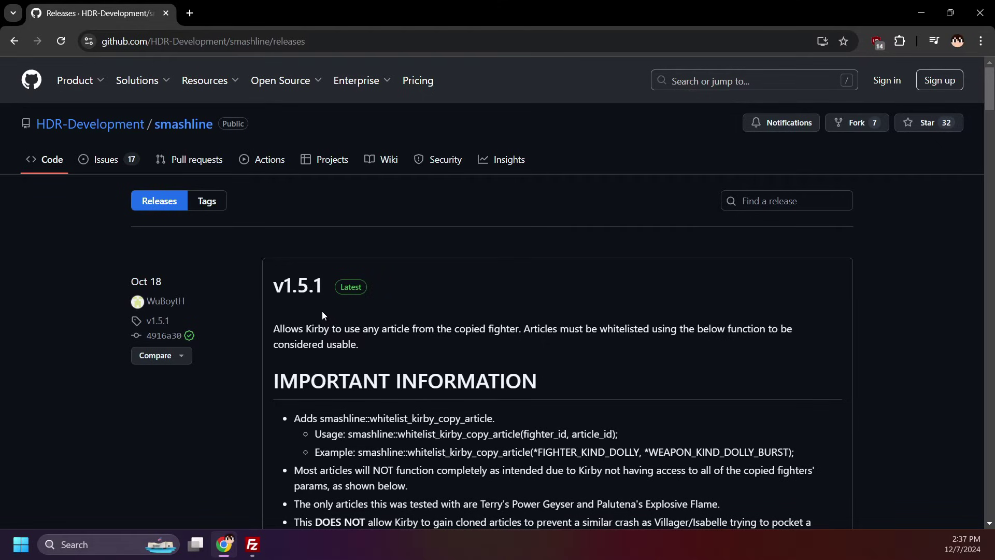
- Download libsmashline_plugin.nro from the v1.5.1 assets on the smashline GitHub releases page
scroll(322, 311, "down", 9)
scroll(513, 364, "down", 6)
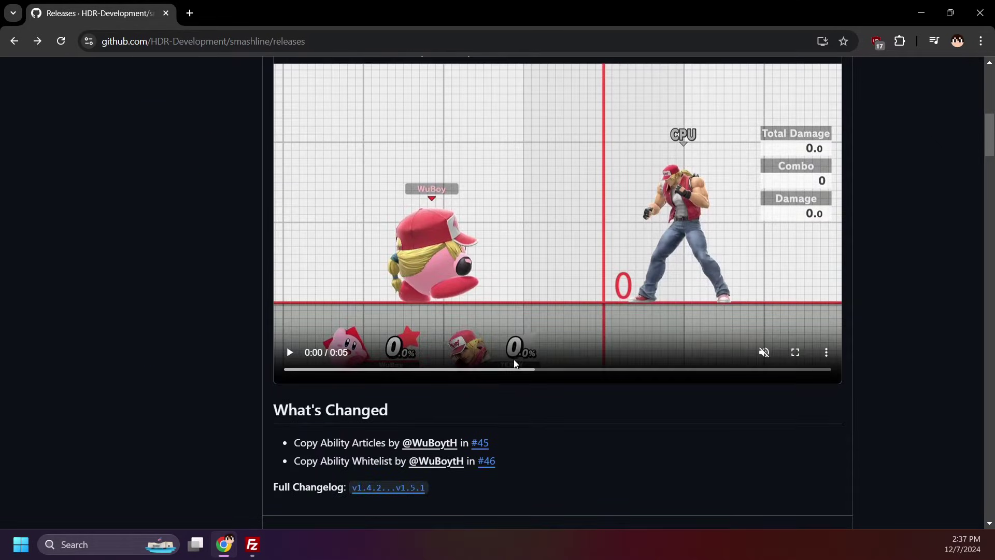
left_click(377, 386)
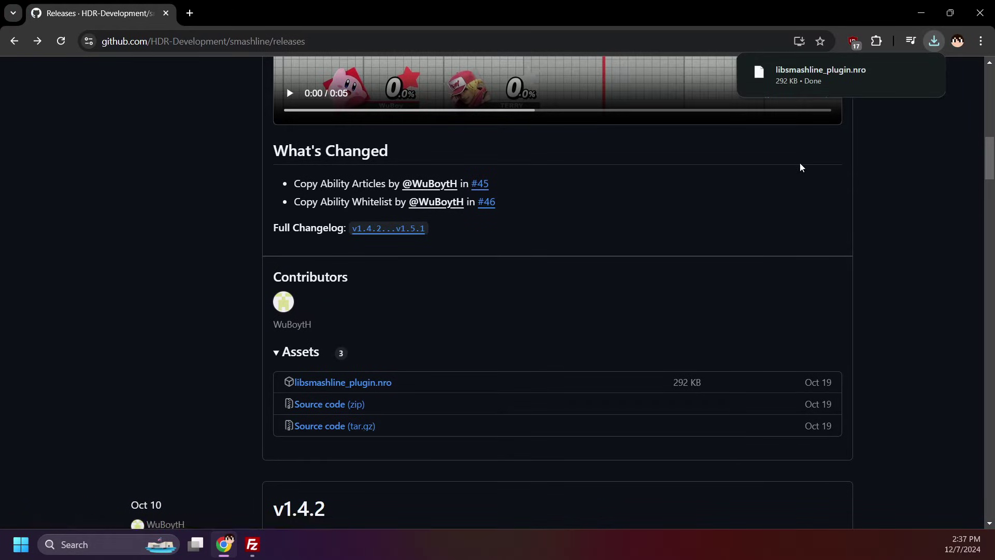
- In FileZilla, upload the downloaded libsmashline_plugin.nro to /atmosphere/contents/01006A800016E000/romfs/skyline/plugins on the remote site
mouse_move(842, 85)
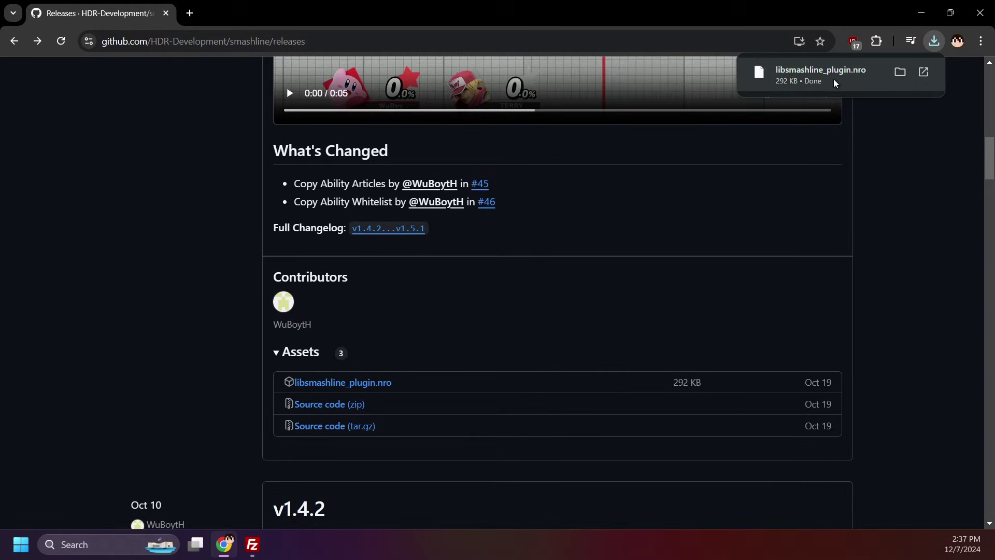
left_click(252, 544)
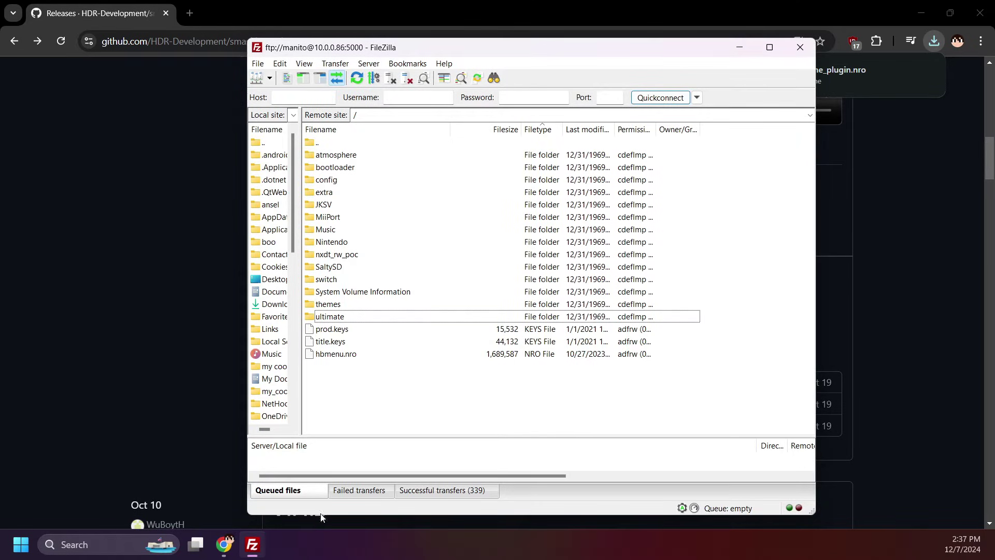
double_click(361, 155)
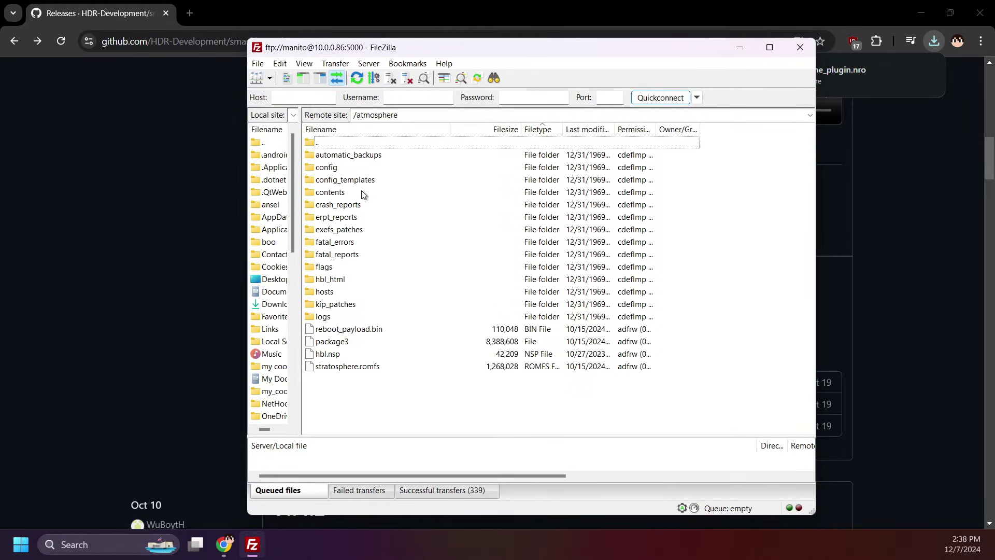
double_click(362, 192)
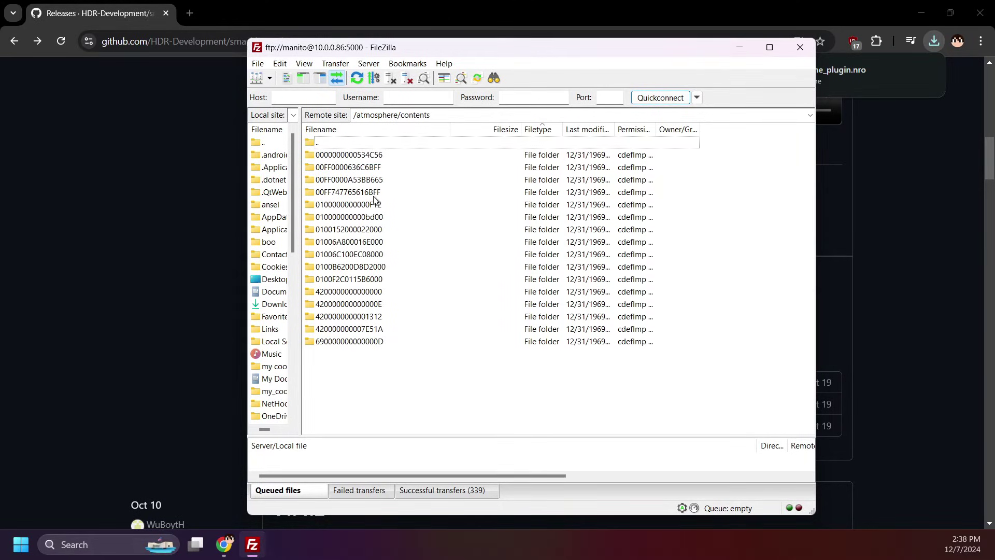
double_click(389, 242)
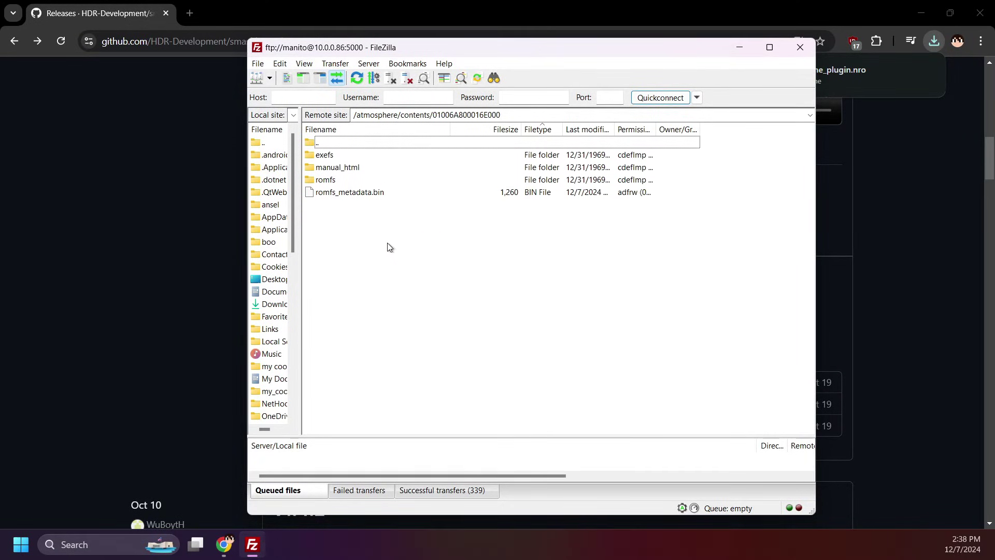
double_click(414, 180)
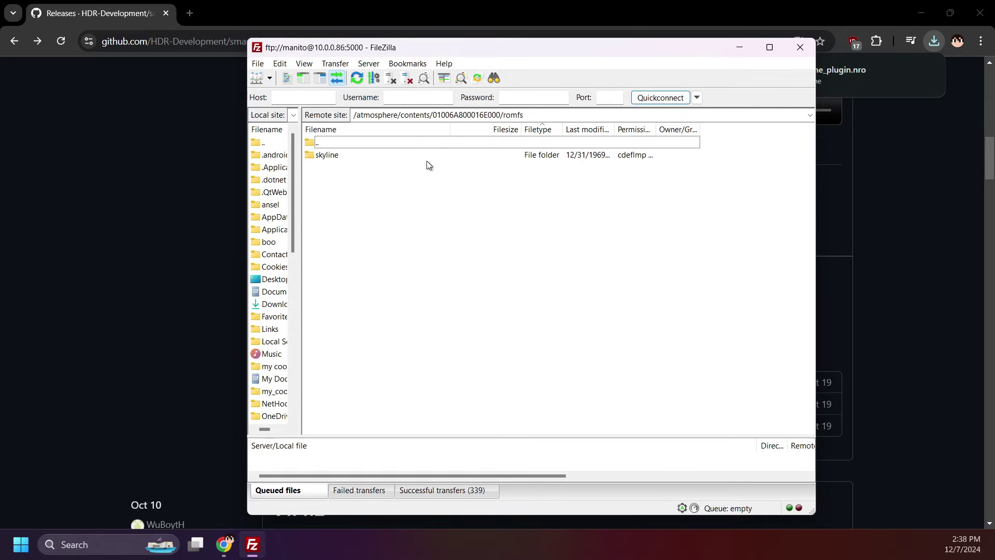
double_click(431, 157)
double_click(430, 157)
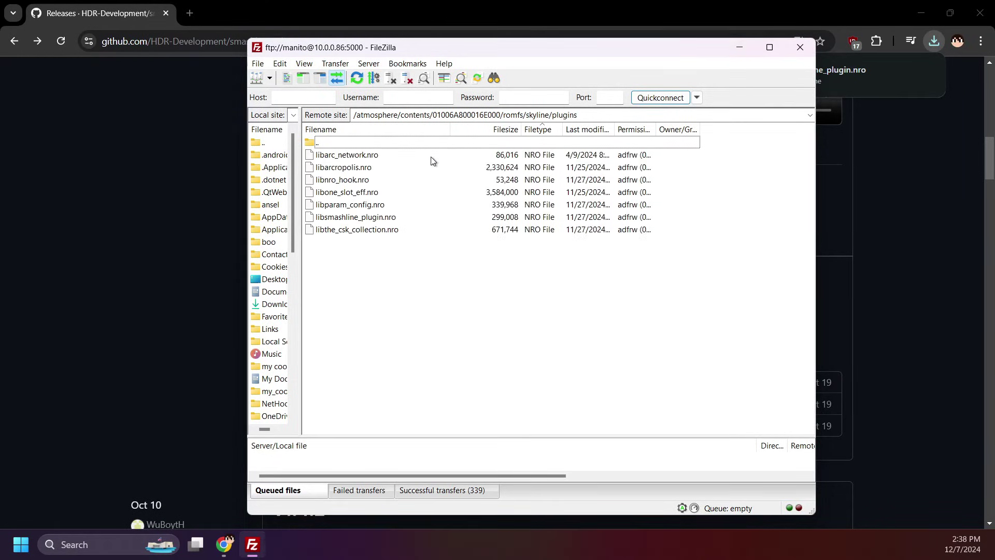
left_click_drag(840, 72, 480, 279)
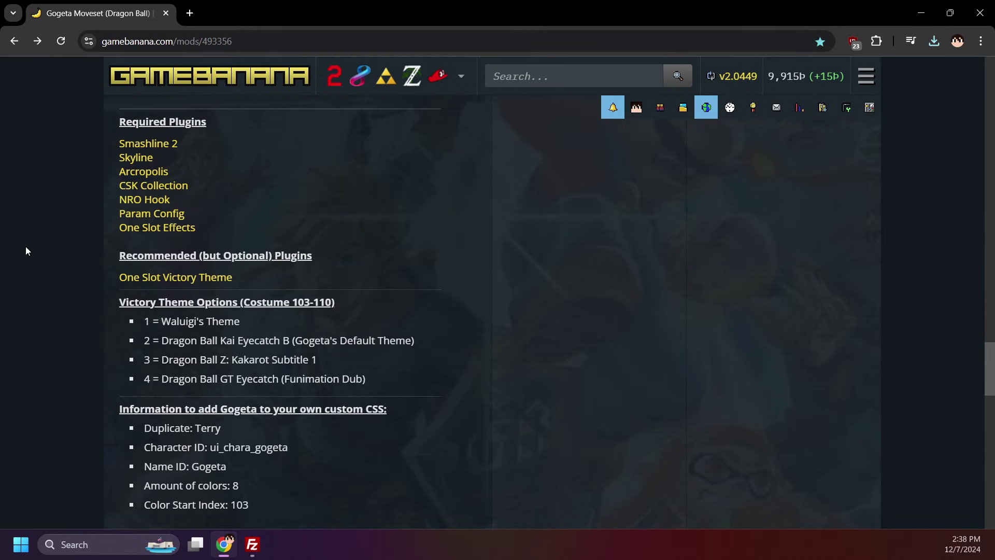
- Open the required NRO Hook and Param Config plugin pages in new tabs and download libnro_hook.nro from release 0.4.0
scroll(26, 248, "up", 2)
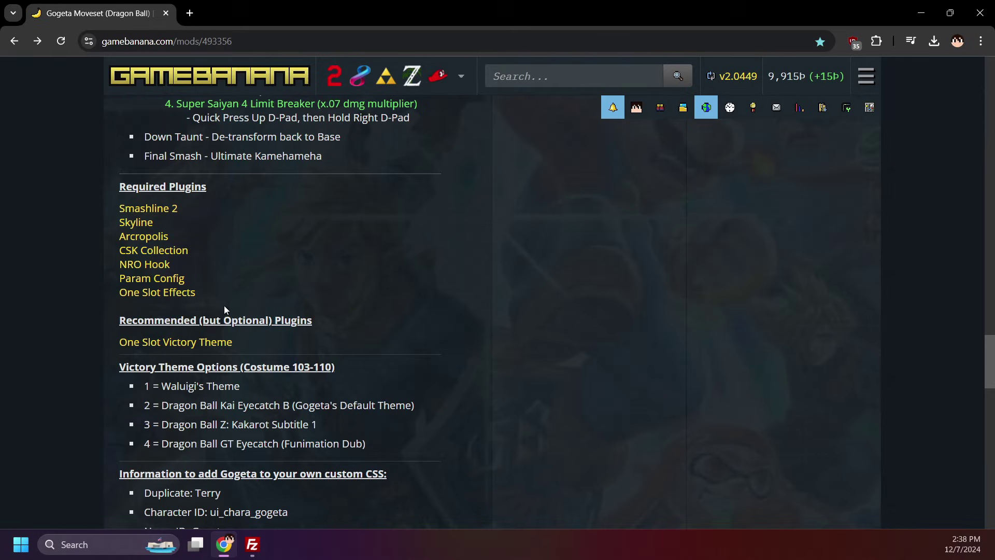
middle_click(151, 267)
middle_click(156, 278)
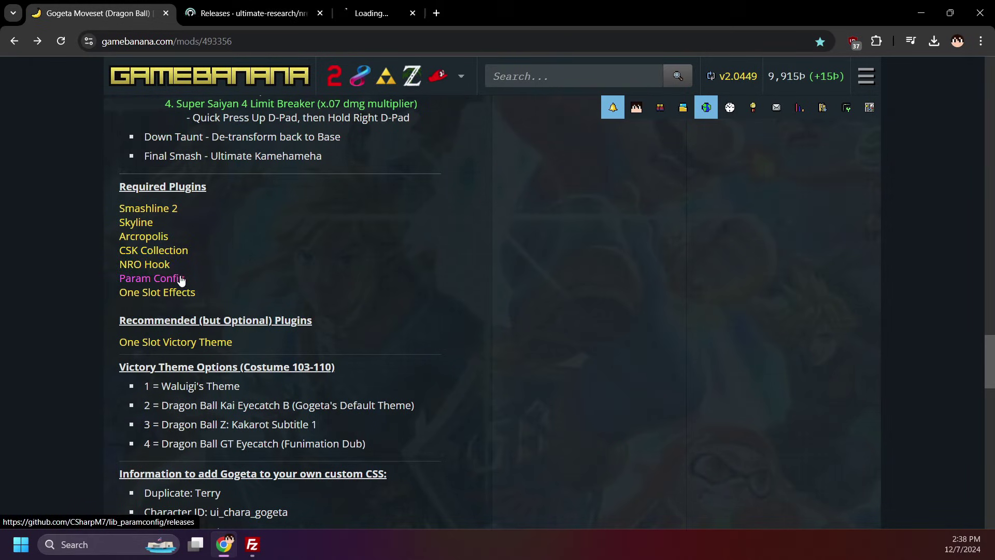
left_click(284, 6)
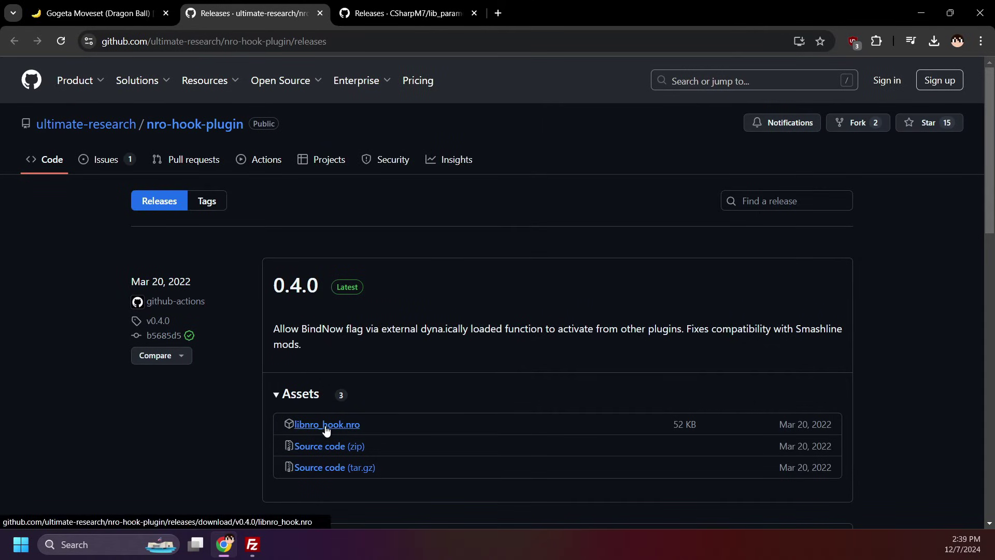
left_click(327, 424)
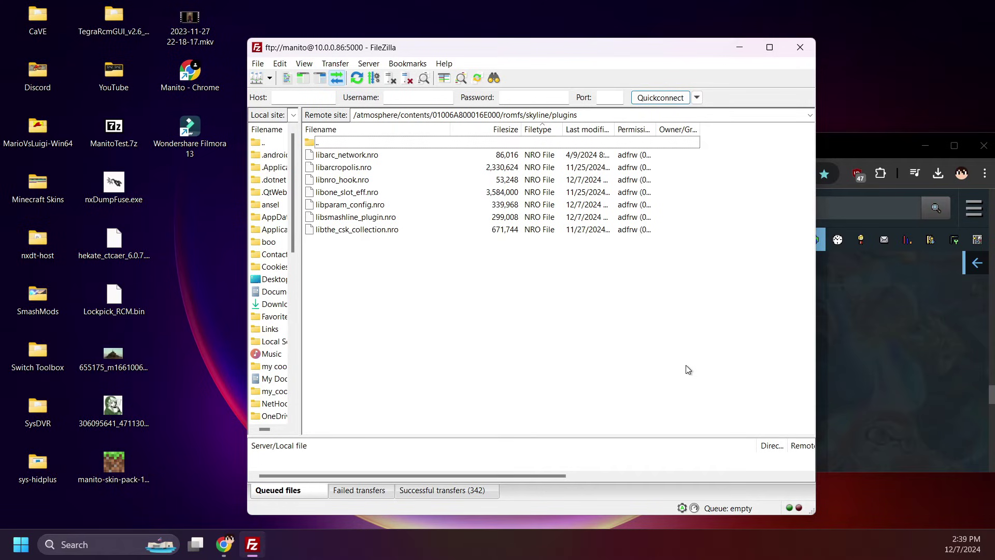
- Move the remote site back up out of the plugins folder, past 01006A800016E000
key("BackSpace")
key("BackSpace")
key("BackSpace")
key("BackSpace")
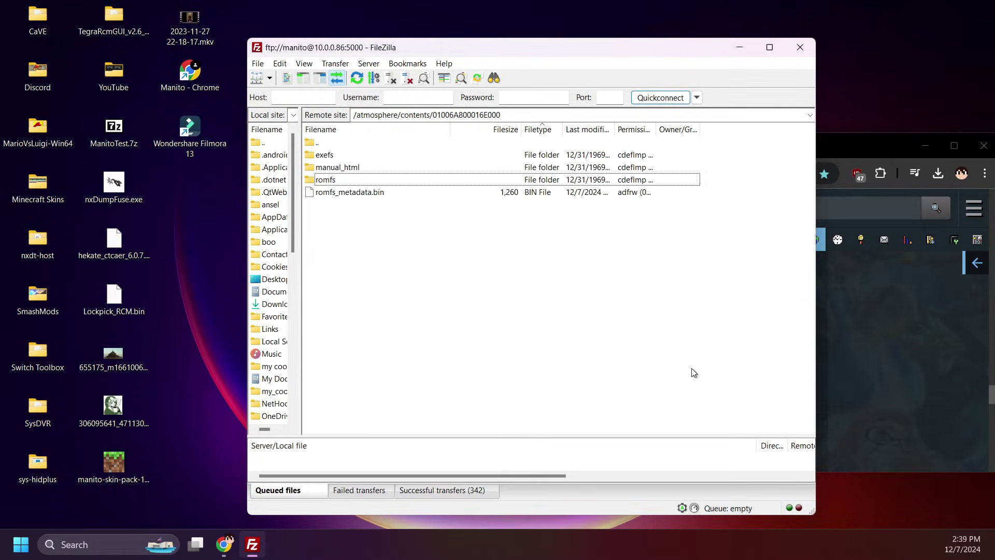
key("BackSpace")
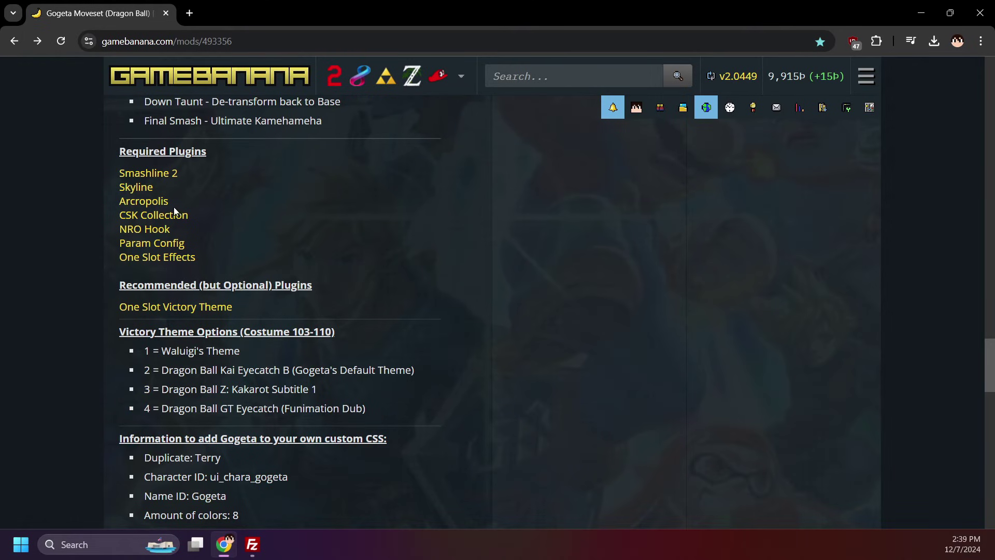
- Open the required CSK Collection plugin page in a new tab and download the_csk_collection_4_0_0.zip, version 4.0.0
middle_click(176, 215)
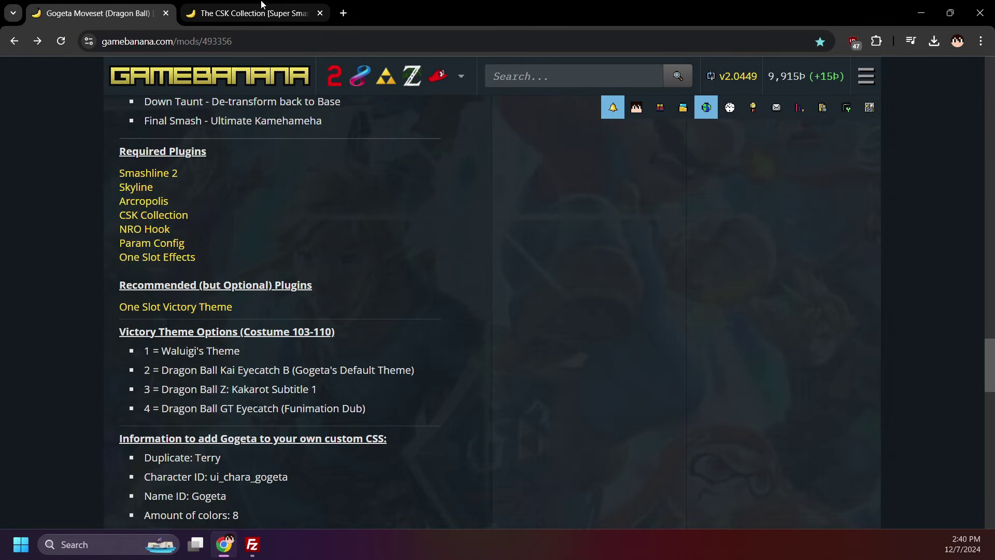
left_click(262, 5)
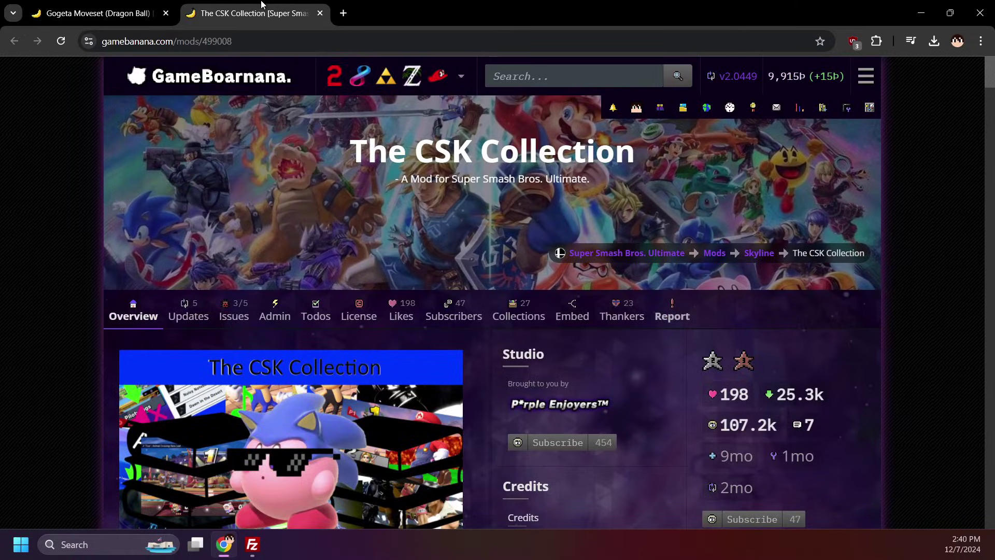
scroll(35, 228, "down", 4)
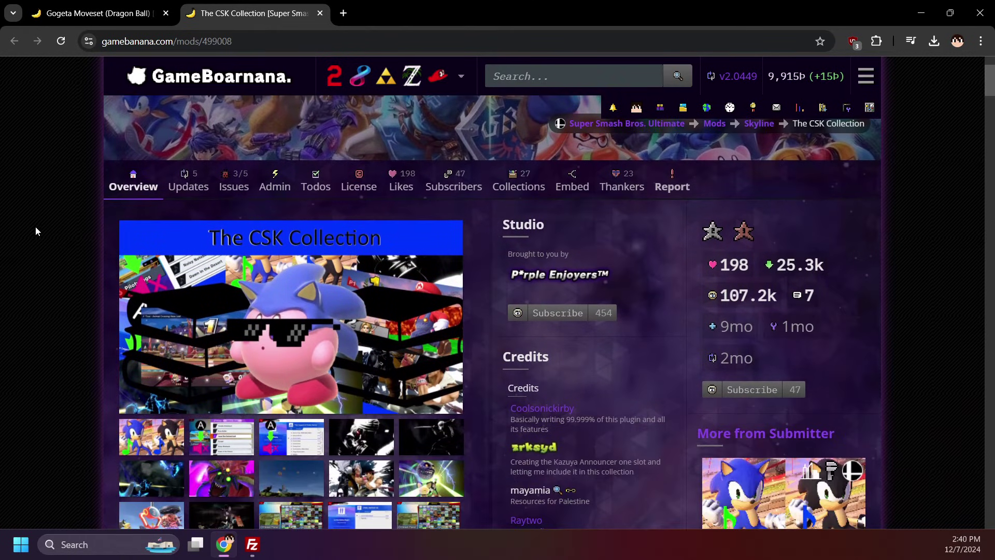
scroll(36, 231, "down", 4)
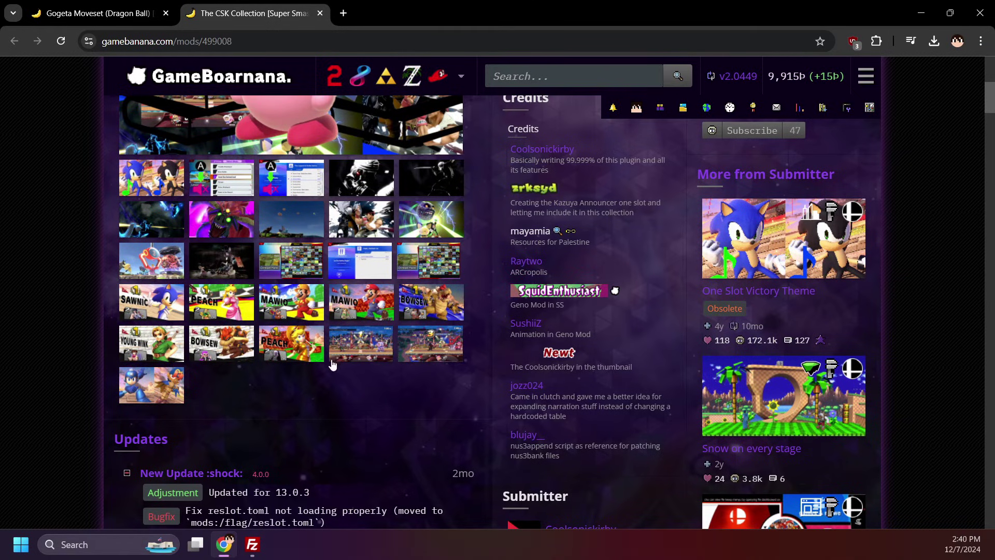
scroll(286, 395, "down", 15)
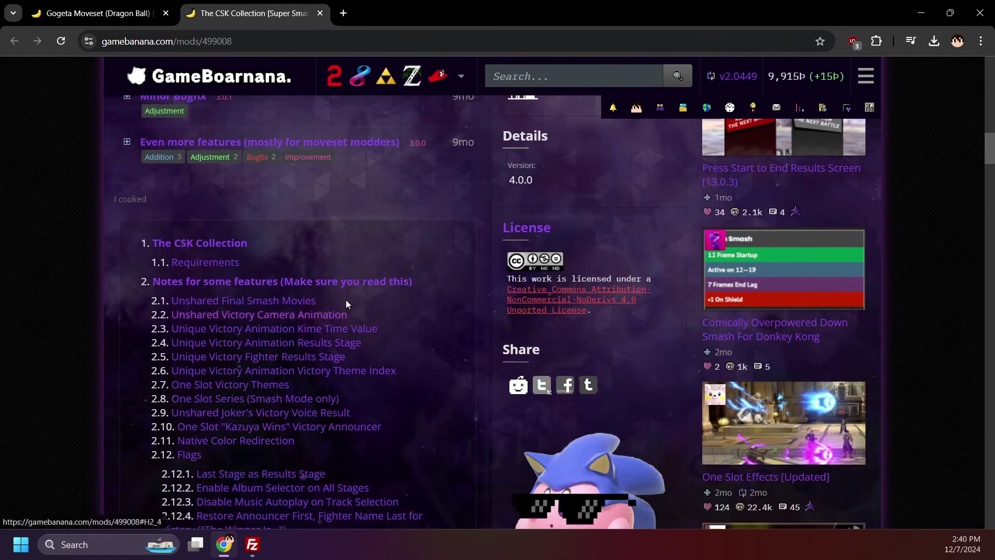
scroll(414, 254, "down", 1)
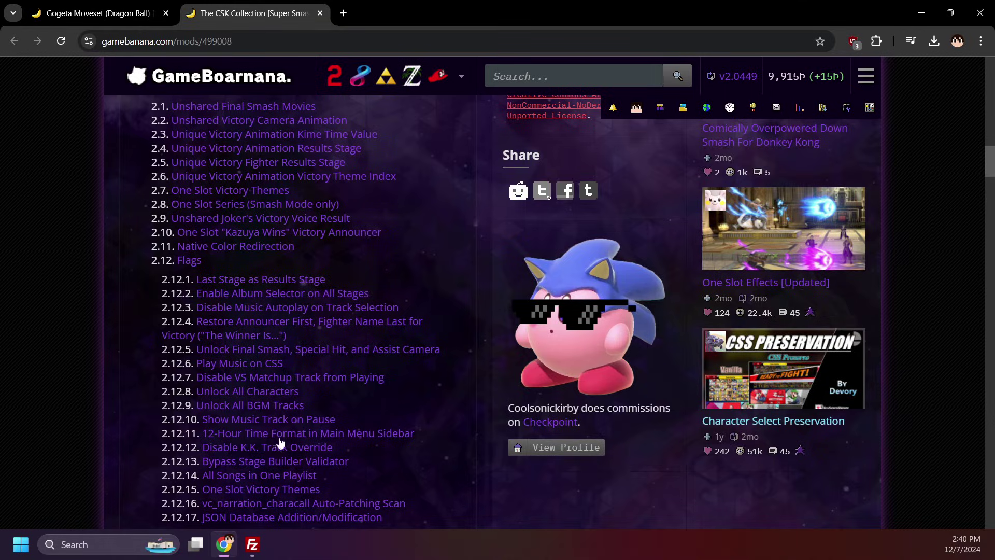
scroll(285, 446, "down", 3)
scroll(285, 446, "up", 1)
scroll(282, 404, "down", 20)
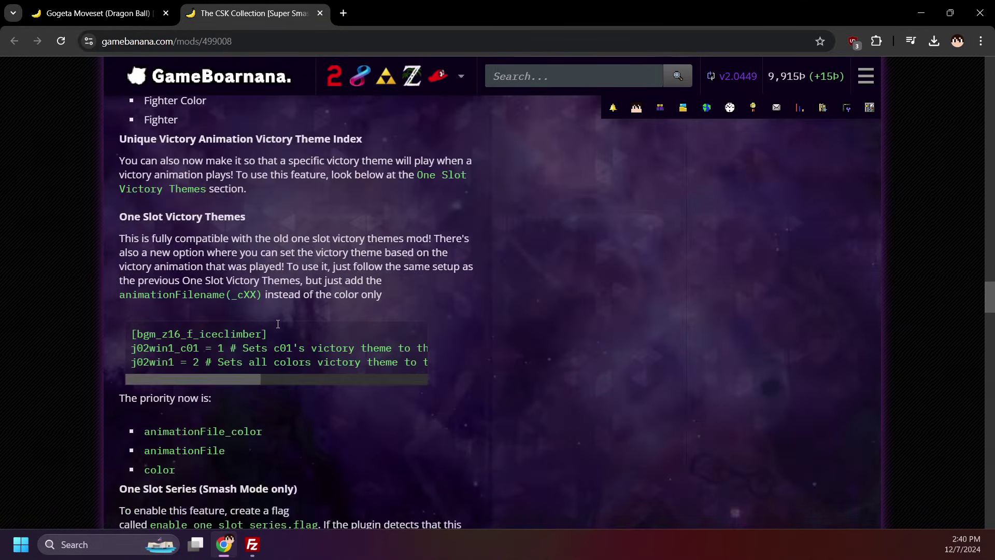
scroll(278, 312, "down", 20)
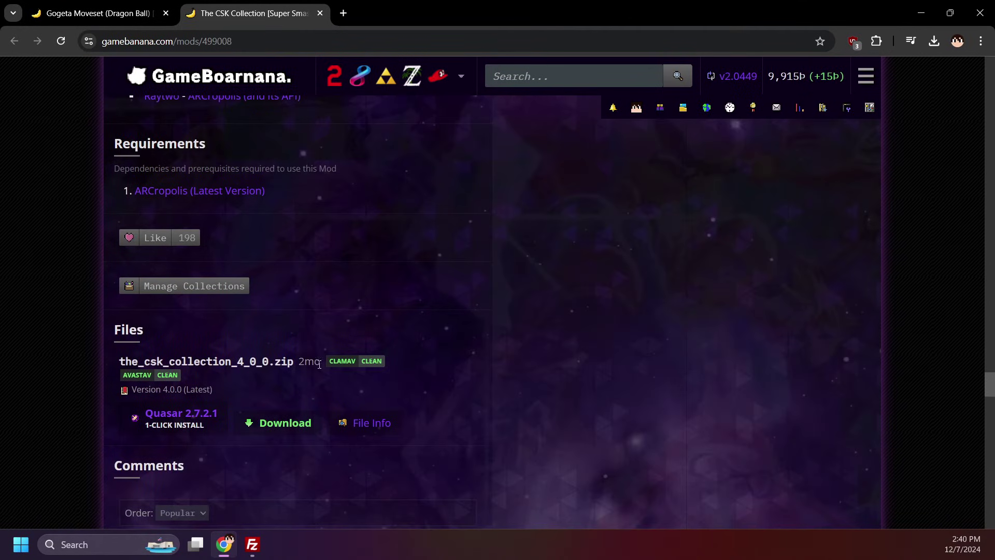
left_click(276, 423)
- Extract the downloaded the_csk_collection_4_0_0.zip into its own folder in Downloads
left_click(910, 98)
mouse_move(268, 538)
left_click(668, 202)
key("Return")
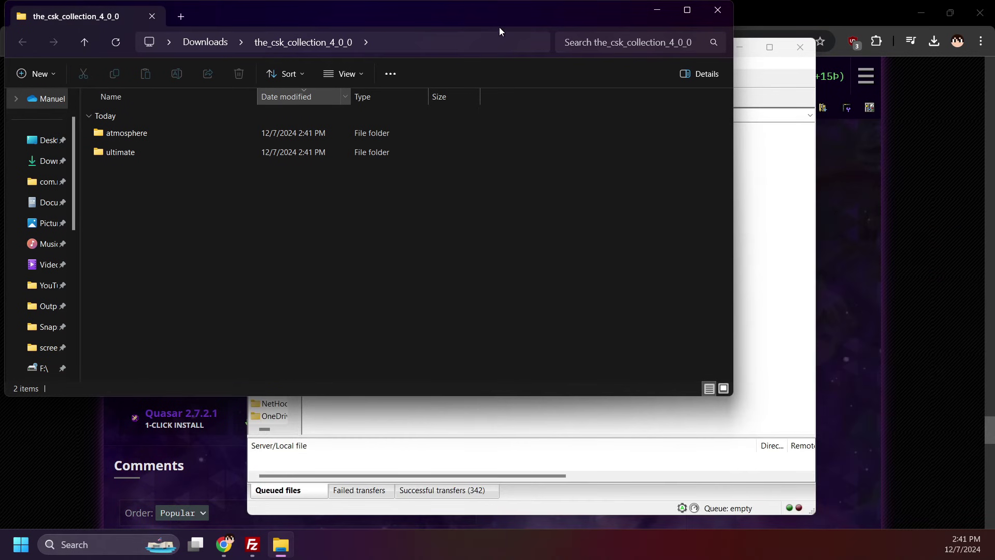
- Upload the extracted atmosphere and ultimate folders to the remote root in FileZilla, choosing to always overwrite existing files
left_click_drag(499, 27, 899, 195)
left_click_drag(644, 373, 413, 400)
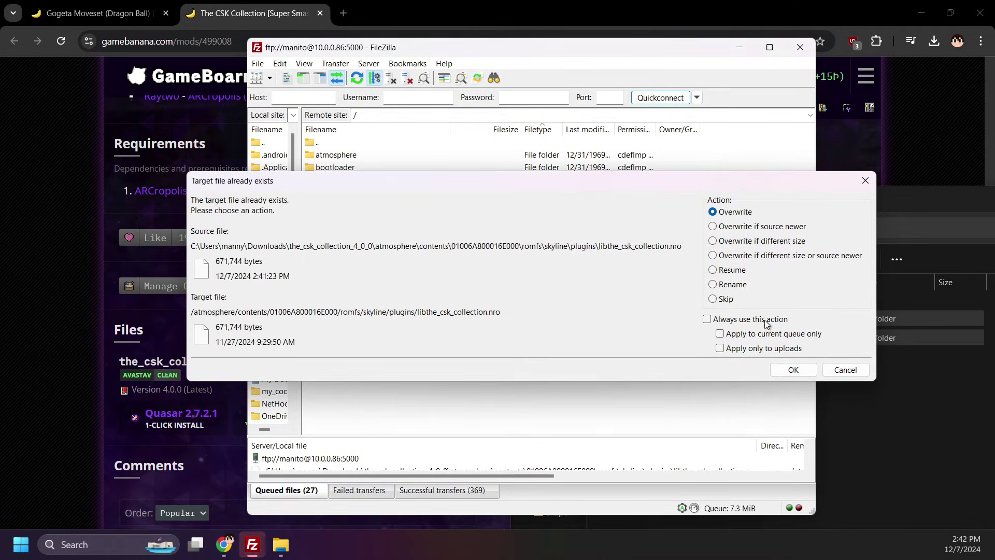
left_click(763, 321)
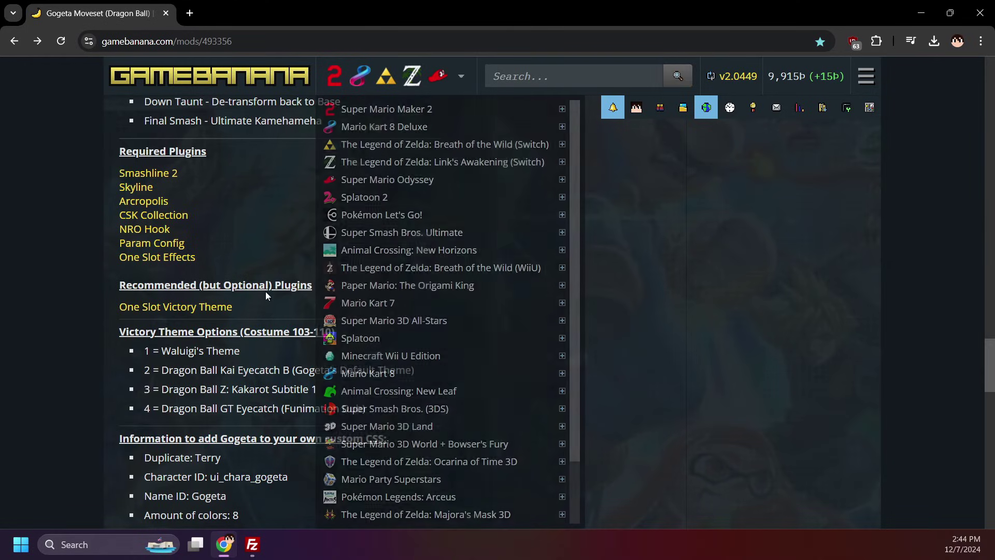
- Download gogeta_moveset_22_c103-c110_.rar (v2.2 Main Download) from the Gogeta mod page and extract its Gogeta Moveset (c103-c110) folder to the desktop
scroll(269, 289, "down", 9)
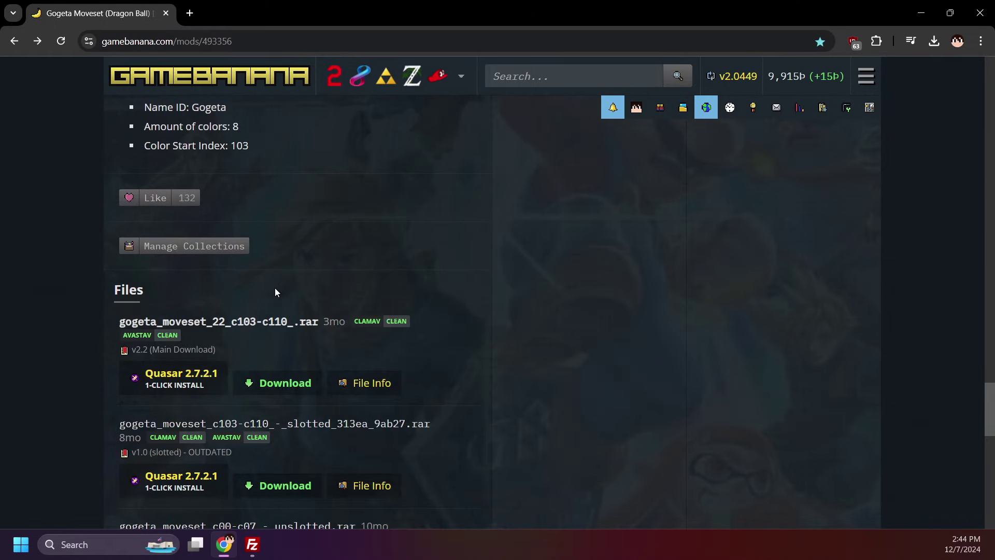
scroll(274, 288, "down", 1)
left_click(273, 324)
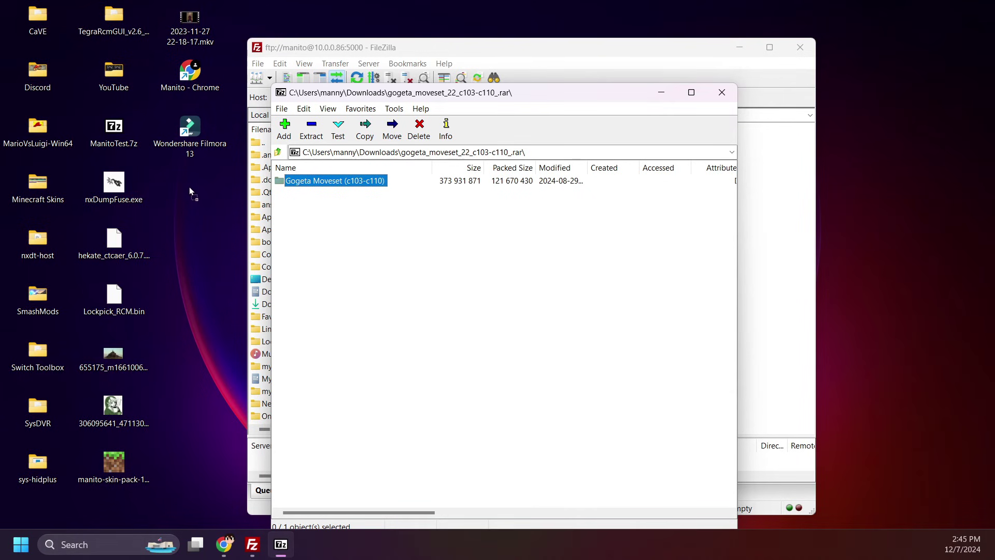
left_click_drag(189, 188, 182, 184)
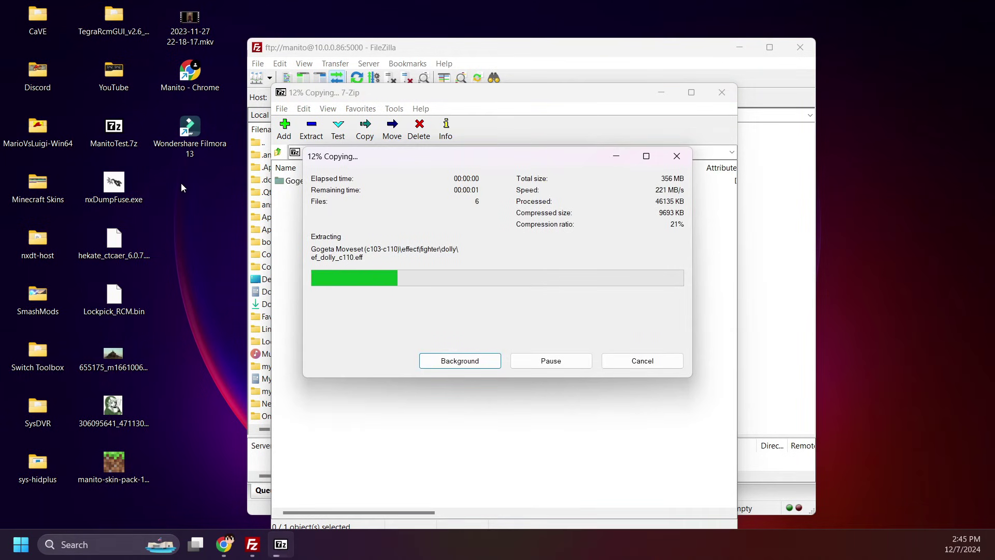
left_click(722, 92)
- In FileZilla, upload the Gogeta Moveset (c103-c110) folder from the desktop to /ultimate/mods on the remote site
left_click(366, 316)
double_click(366, 317)
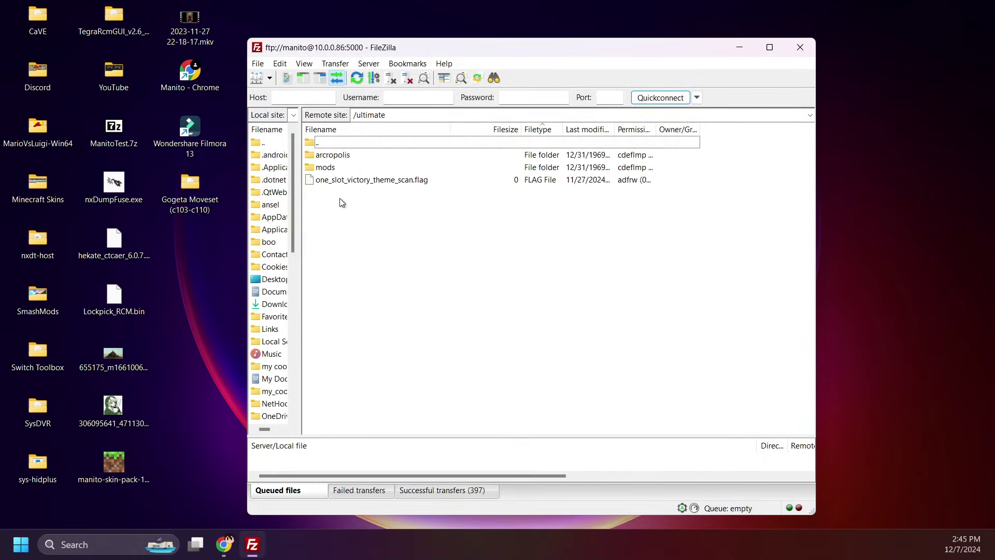
double_click(338, 168)
left_click_drag(190, 189, 704, 136)
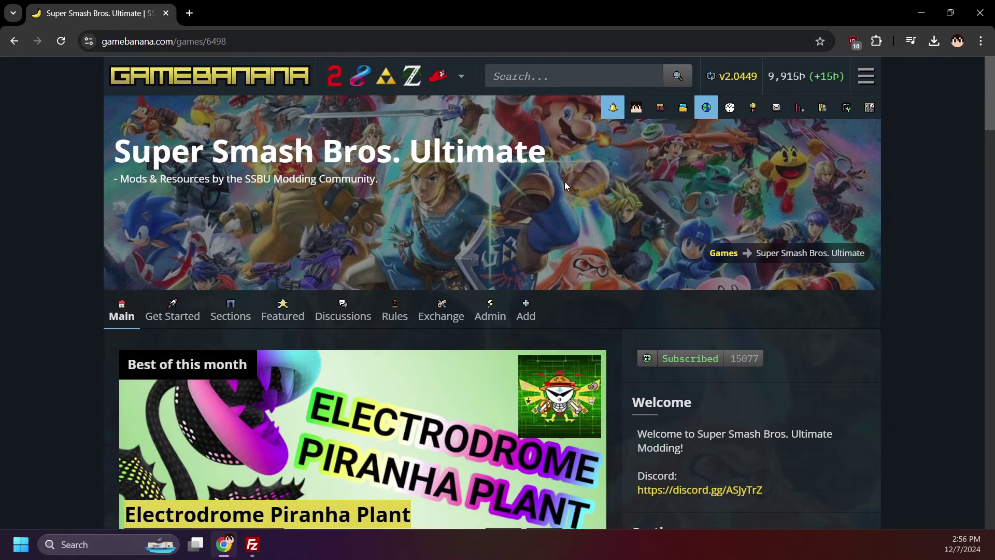
- Open the Gameplay category from GameBanana's Super Smash Bros. Ultimate page and browse its mods and subcategories
scroll(598, 186, "down", 5)
scroll(601, 190, "down", 3)
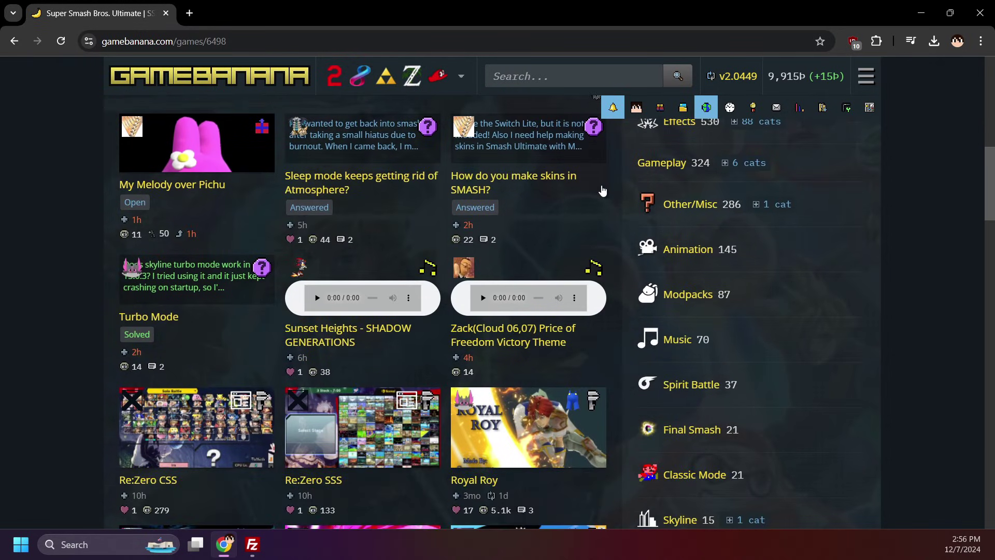
left_click(673, 164)
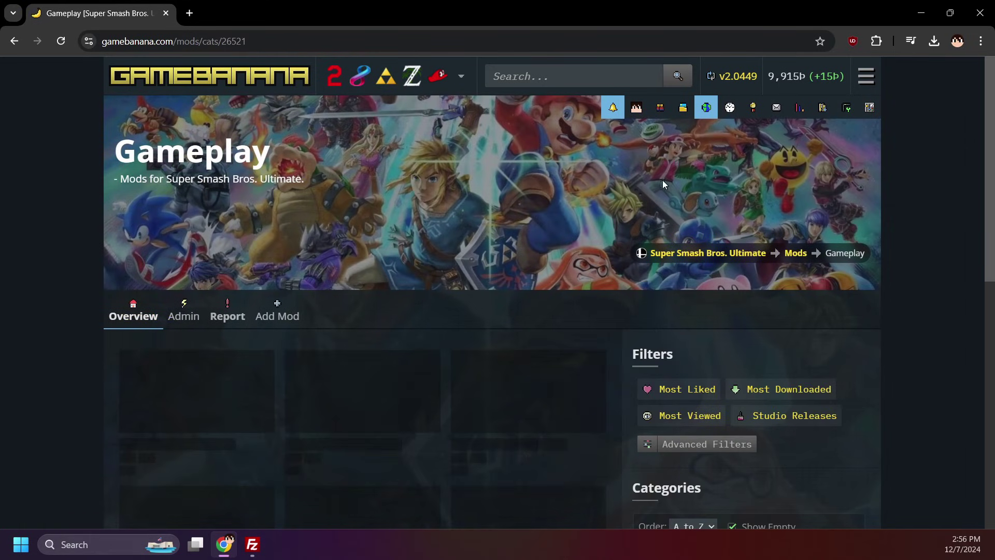
scroll(620, 249, "down", 6)
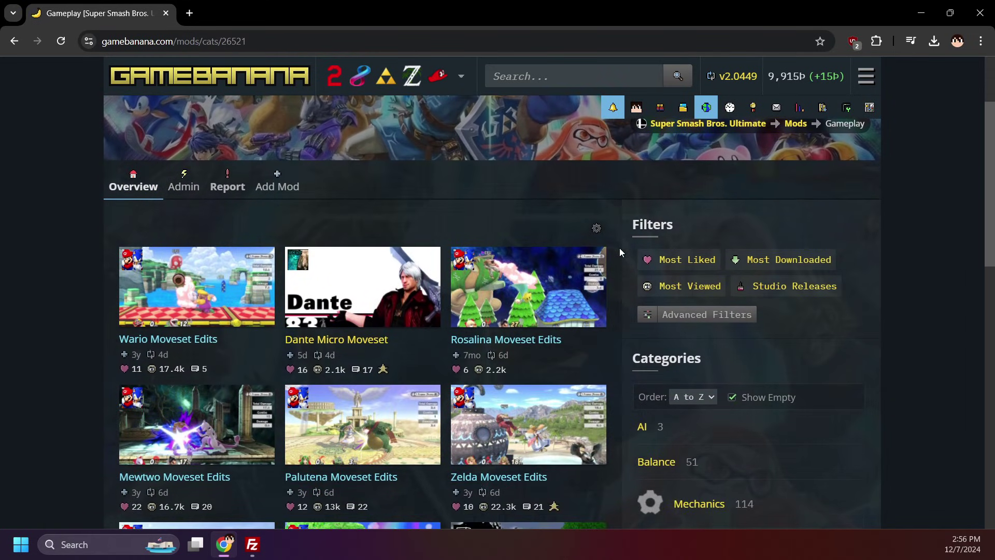
scroll(619, 249, "down", 6)
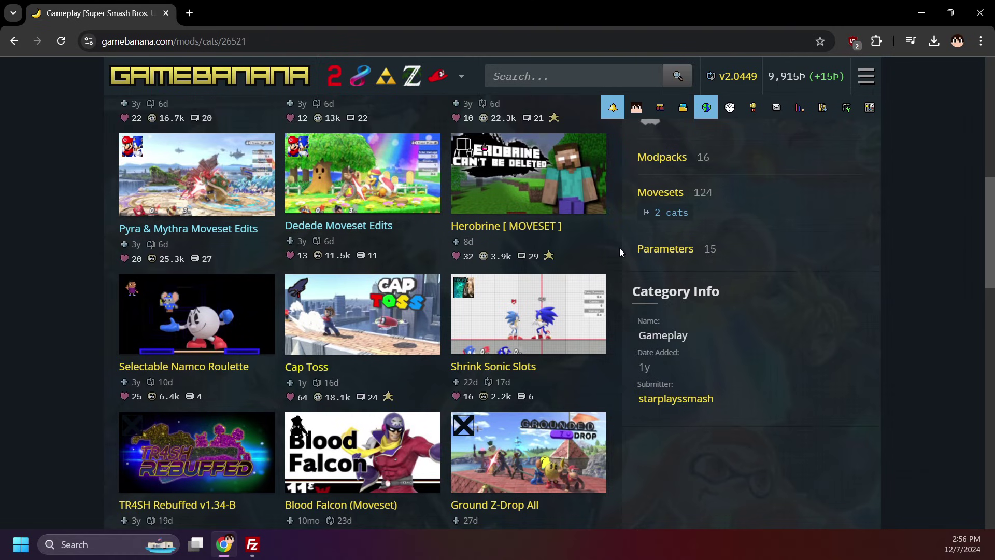